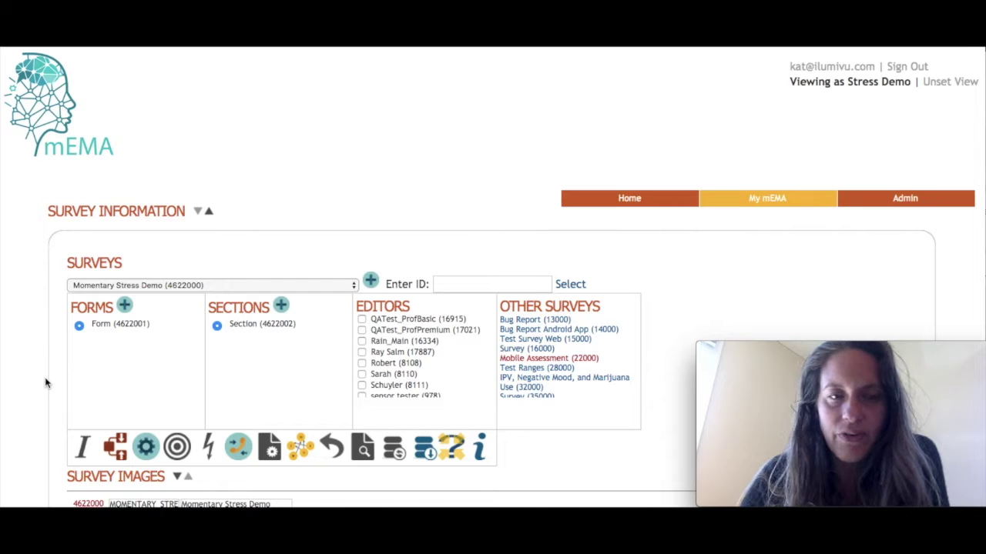
# Open the "How stressed are you feeling right now?" question of the Momentary Stress Demo survey for editing.
pyautogui.scroll(-2, 45, 383)
pyautogui.scroll(2, 46, 382)
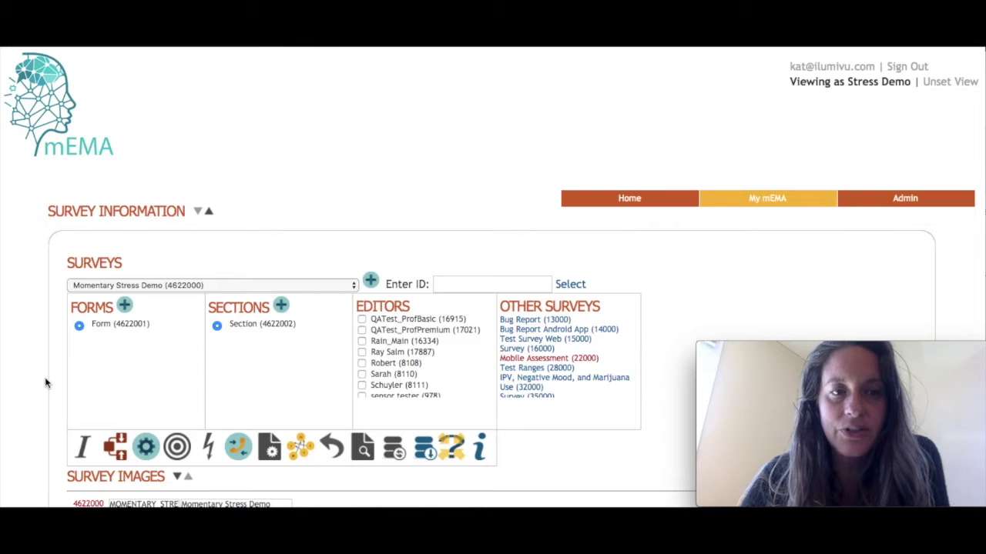
pyautogui.scroll(-2, 45, 382)
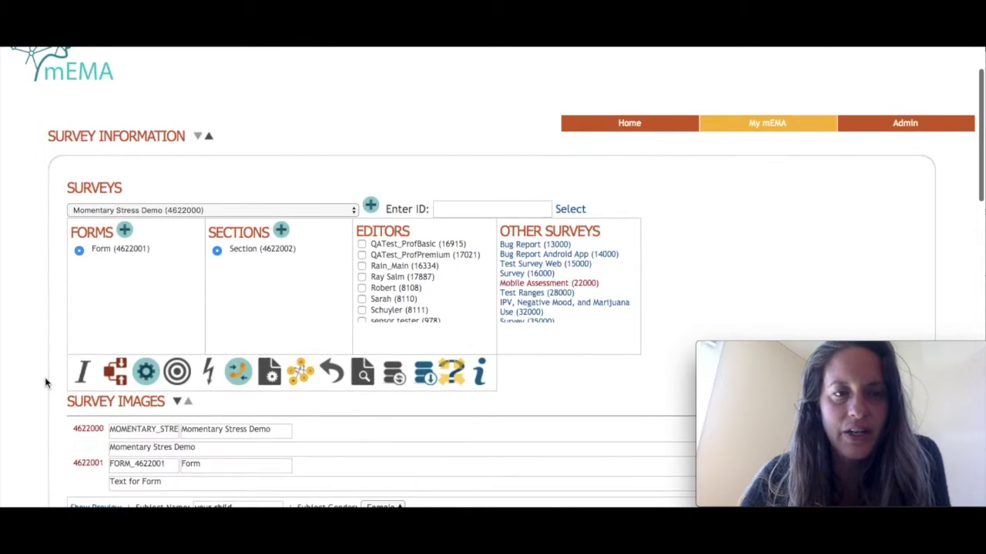
pyautogui.scroll(-5, 51, 380)
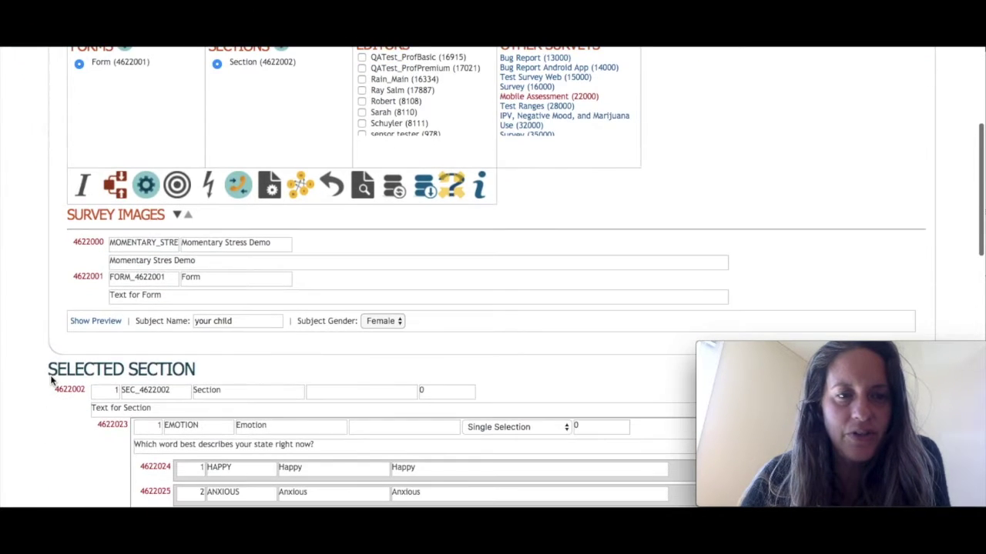
pyautogui.scroll(-10, 52, 381)
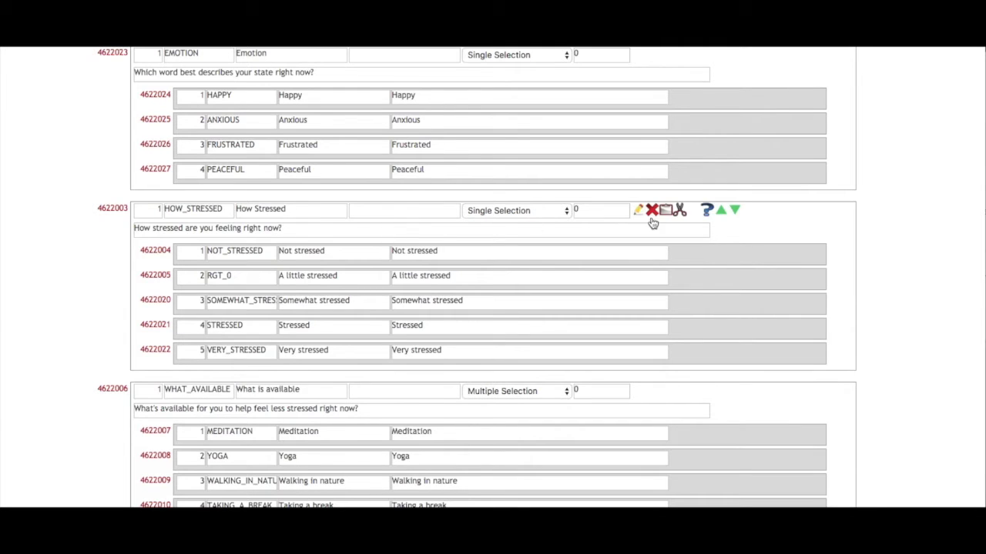
pyautogui.click(639, 210)
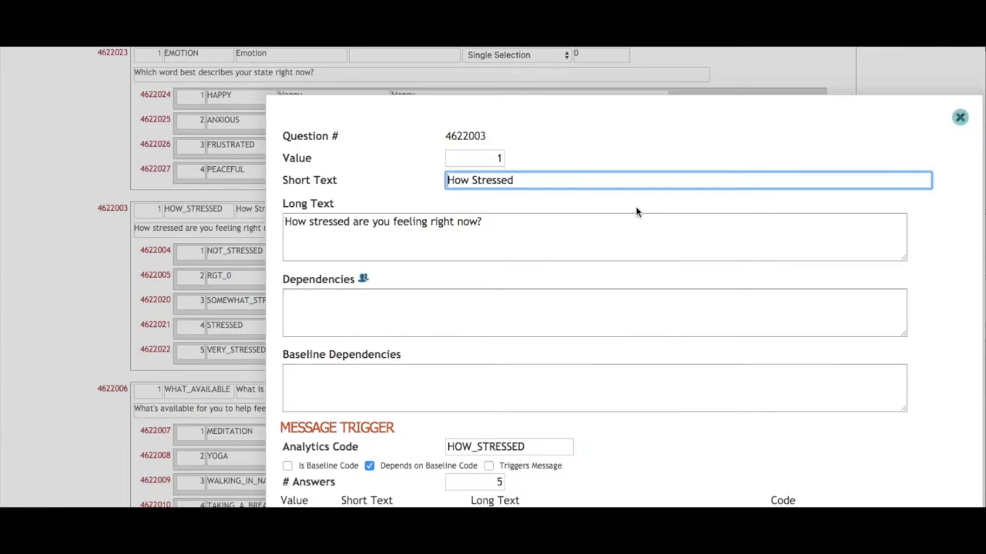
# Disable Depends on Baseline Code and enable Triggers Message for the How Stressed question.
pyautogui.scroll(-2, 552, 327)
pyautogui.scroll(-1, 552, 326)
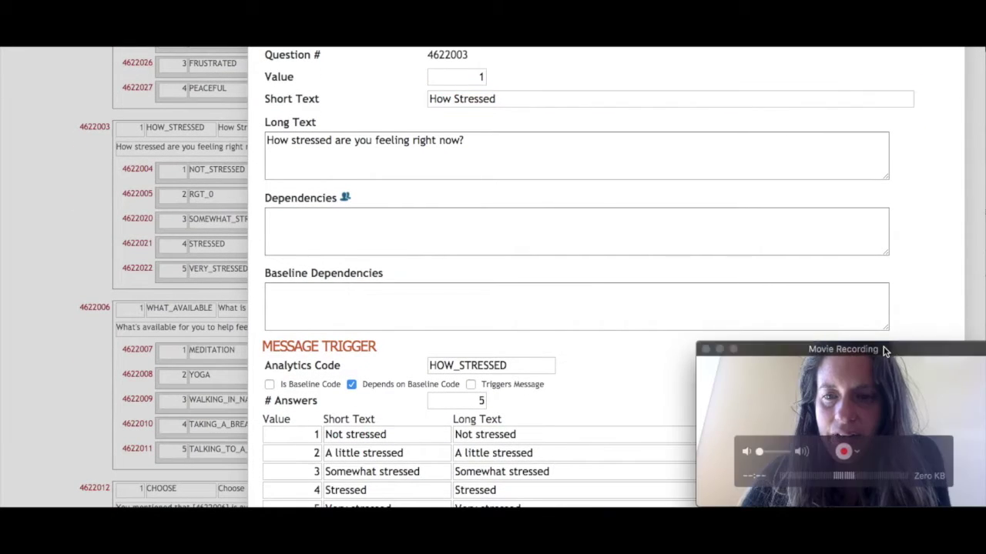
pyautogui.scroll(2, 631, 334)
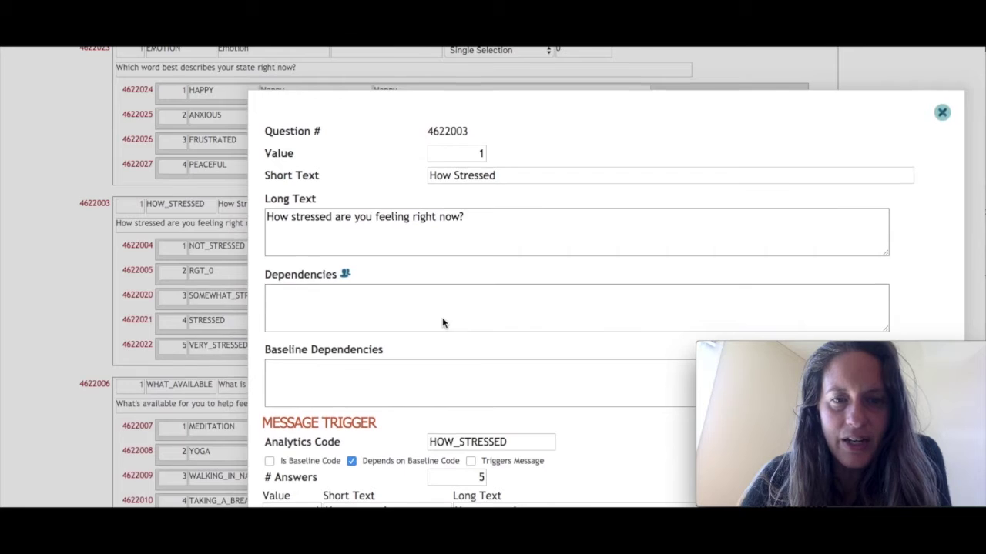
pyautogui.scroll(-2, 442, 321)
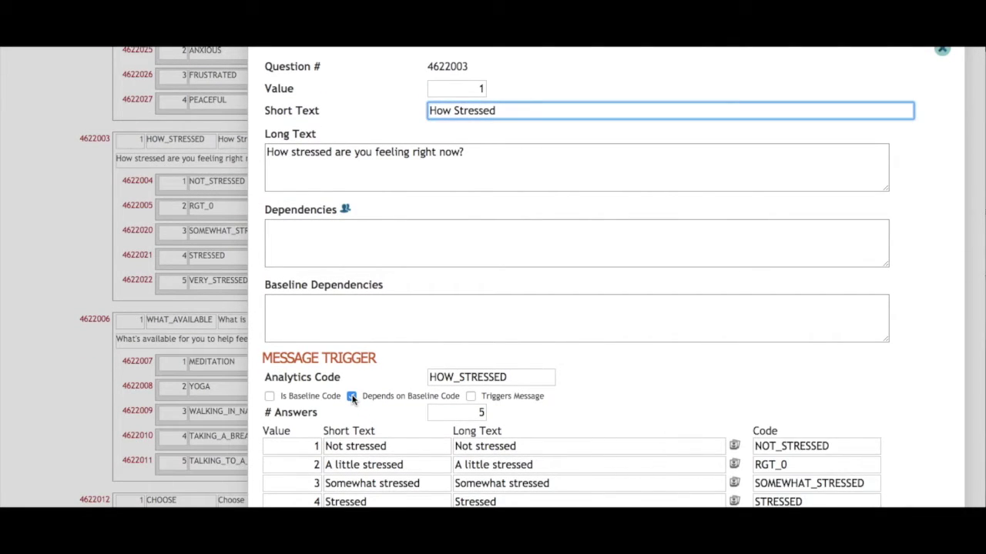
pyautogui.click(352, 397)
pyautogui.scroll(-2, 352, 398)
pyautogui.click(471, 321)
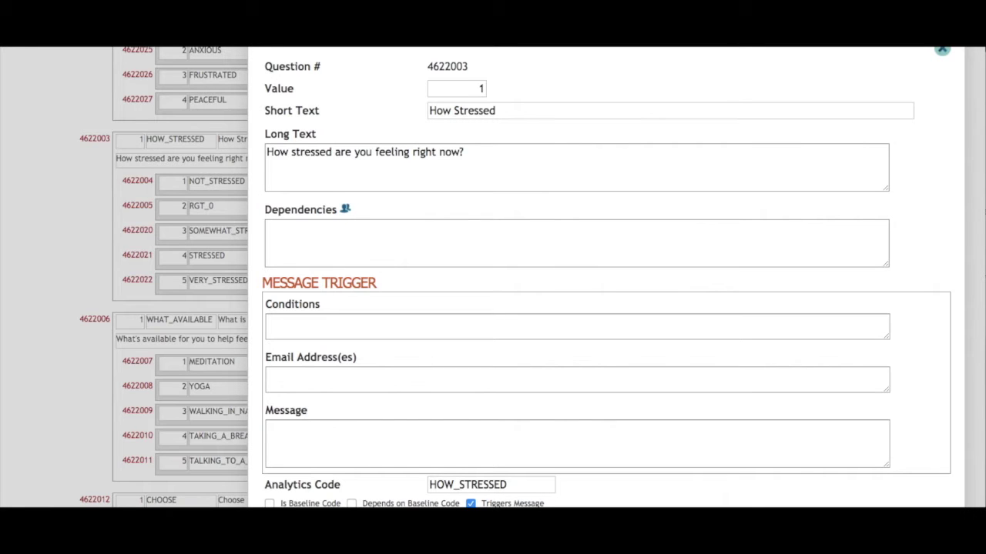
# Examine the question's Message Trigger section with its Conditions, Email Address(es) and Message fields.
pyautogui.scroll(2, 563, 289)
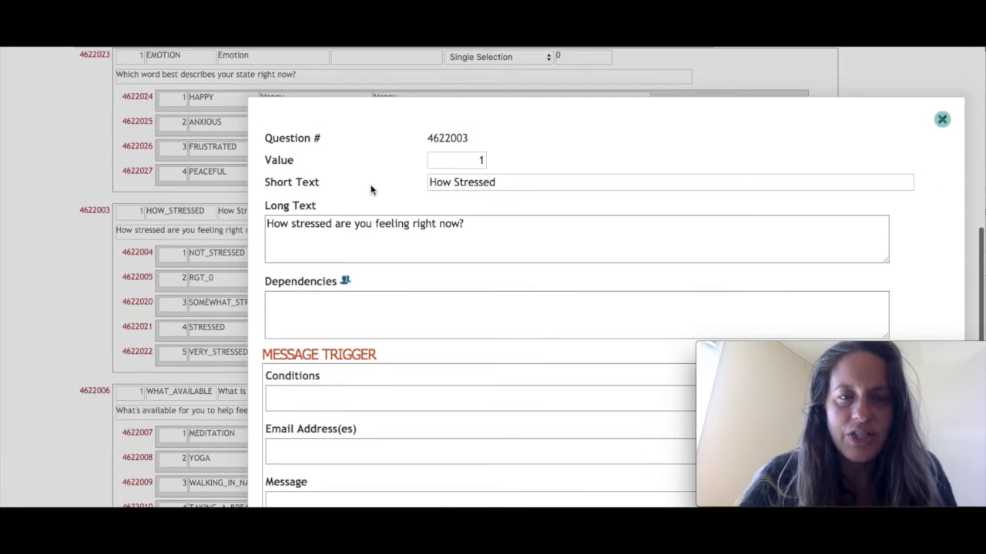
pyautogui.scroll(-2, 364, 223)
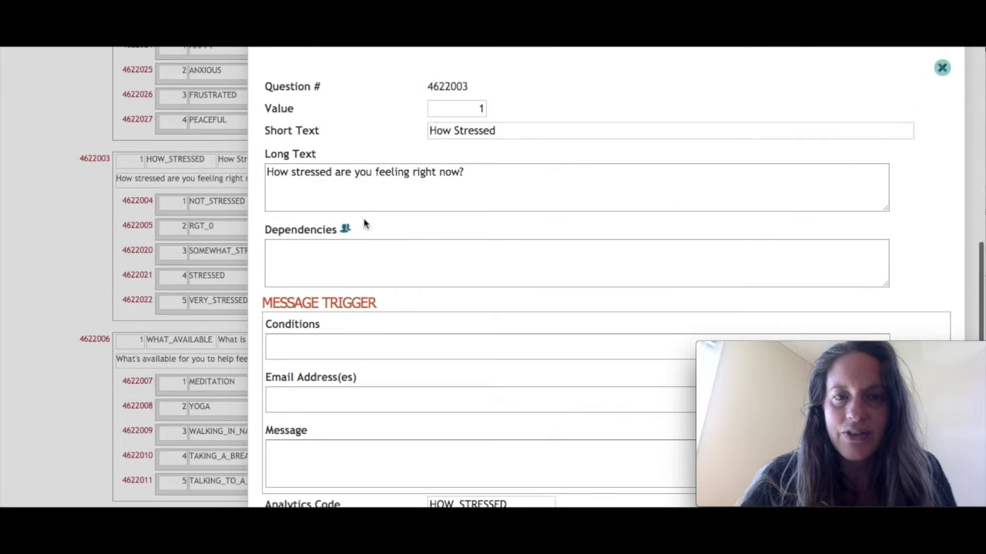
pyautogui.scroll(-2, 438, 311)
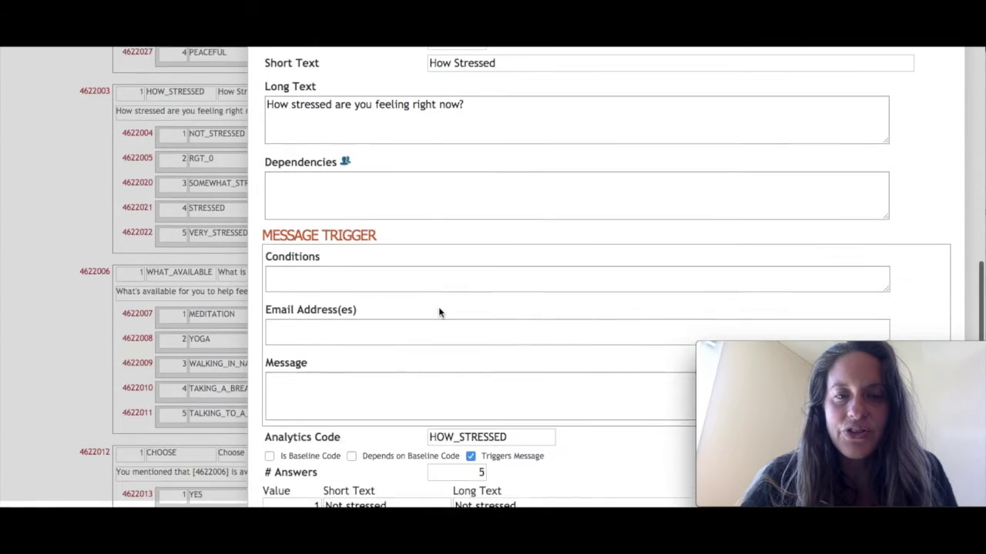
pyautogui.scroll(-1, 439, 312)
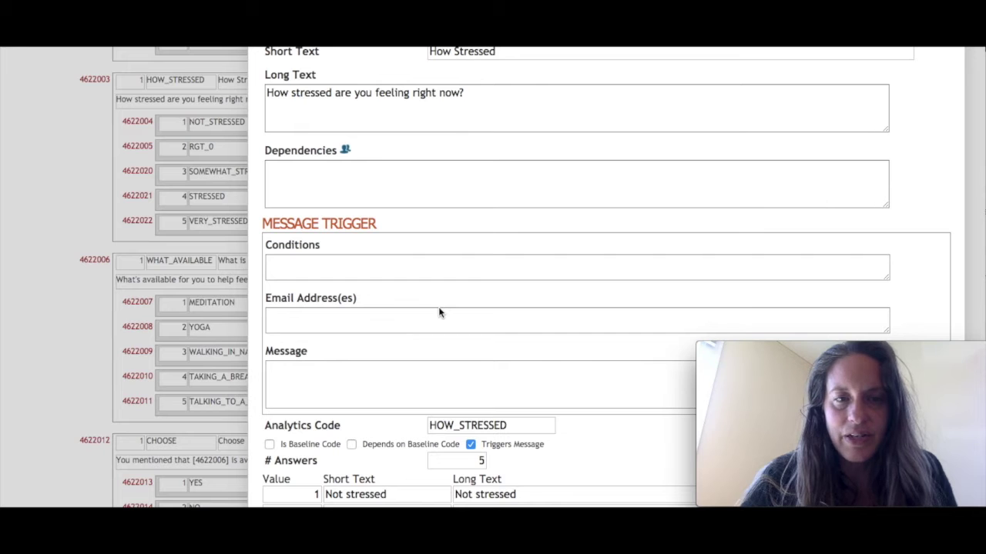
pyautogui.scroll(2, 439, 312)
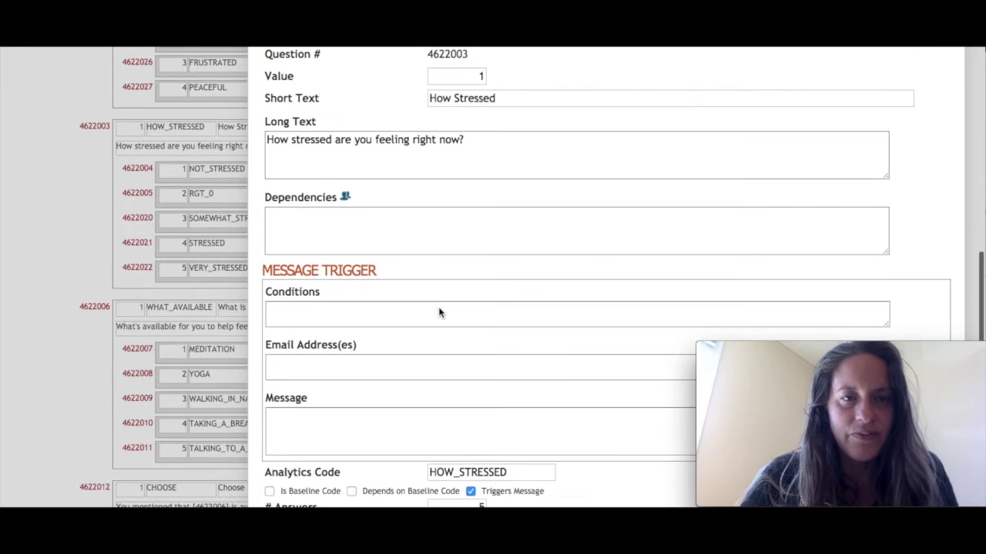
pyautogui.scroll(2, 439, 312)
pyautogui.scroll(-1, 439, 312)
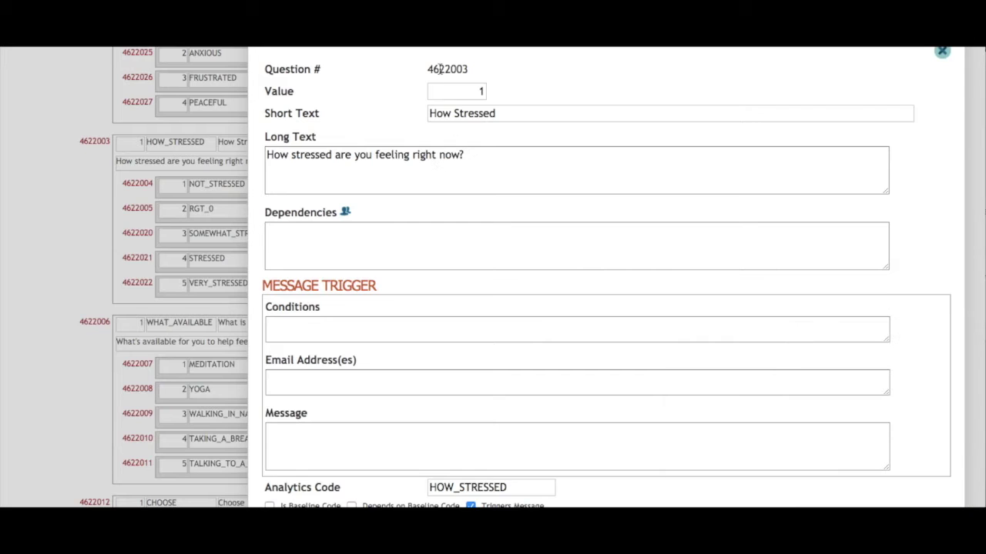
# Enter the message trigger condition [4622003]=>4, using the question's own number in square brackets.
pyautogui.doubleClick(441, 70)
pyautogui.hotkey('ctrl', 'c')
pyautogui.click(288, 333)
pyautogui.hotkey('ctrl', 'v')
pyautogui.click(267, 325)
pyautogui.write('[')
pyautogui.click(314, 327)
pyautogui.write(']')
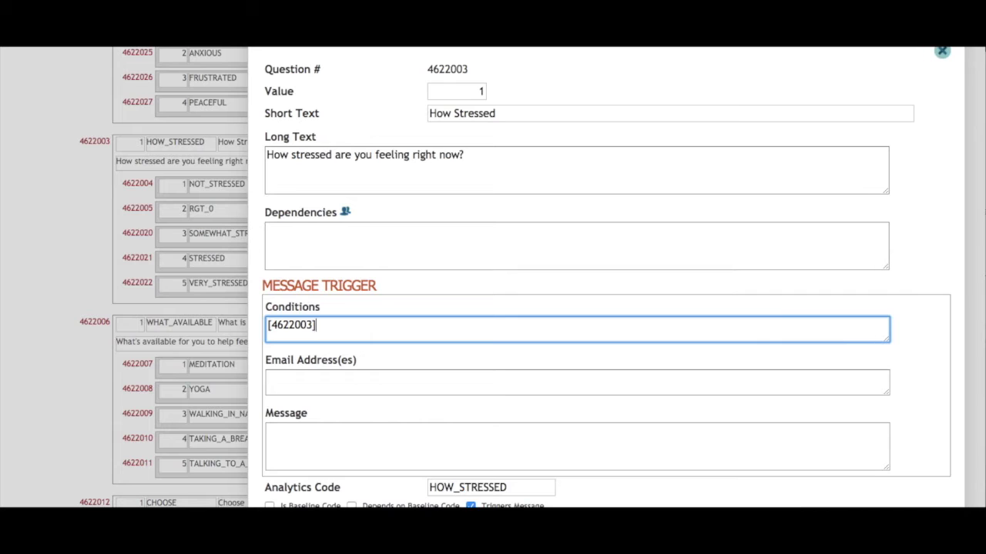
pyautogui.write('=>4')
# Fill in the recipient's e-mail address for the message trigger.
pyautogui.click(291, 388)
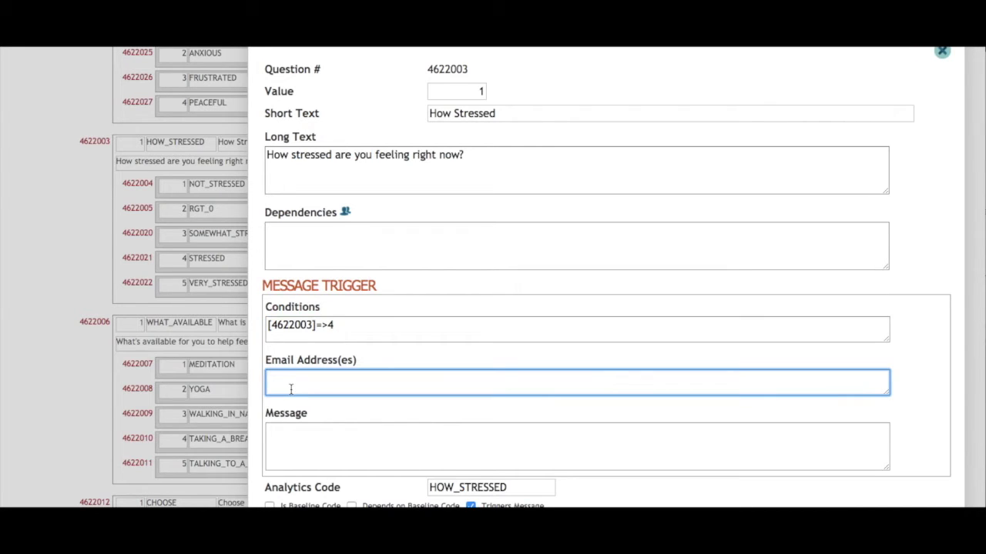
pyautogui.write('youremail@university.edu')
pyautogui.scroll(-1, 316, 412)
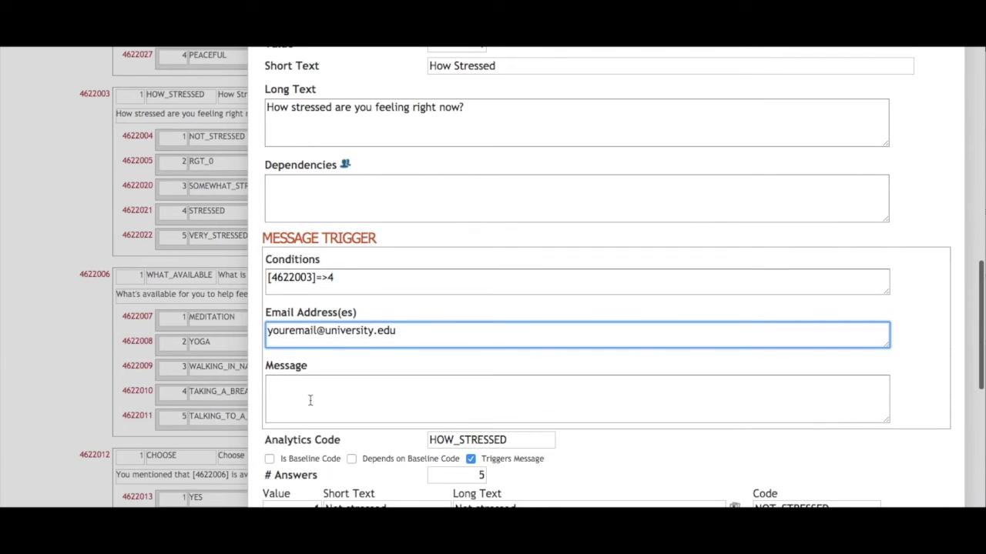
# Review the trigger condition, recipient, empty Message field and the answer values of the How Stressed question.
pyautogui.click(291, 397)
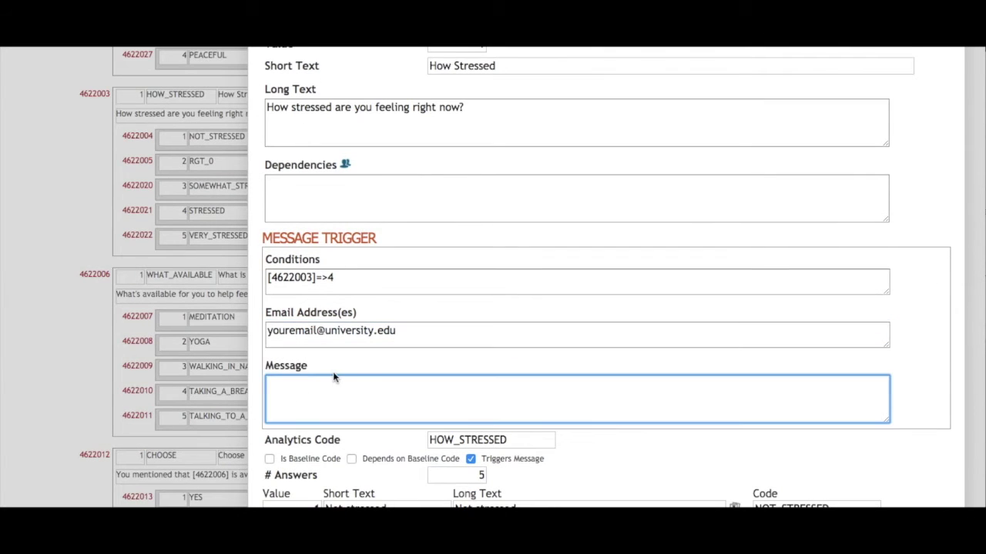
pyautogui.scroll(-1, 335, 371)
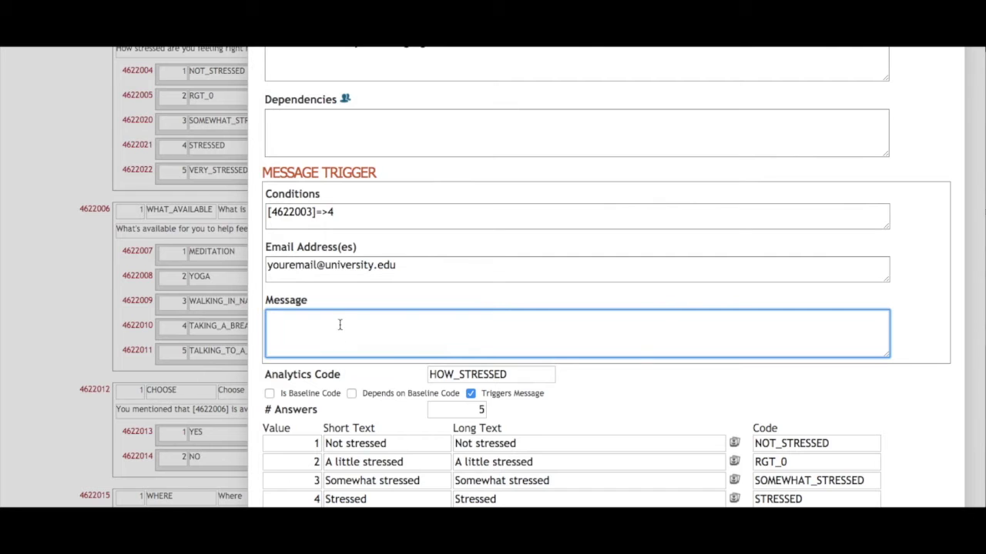
pyautogui.scroll(-1, 339, 326)
pyautogui.scroll(2, 337, 339)
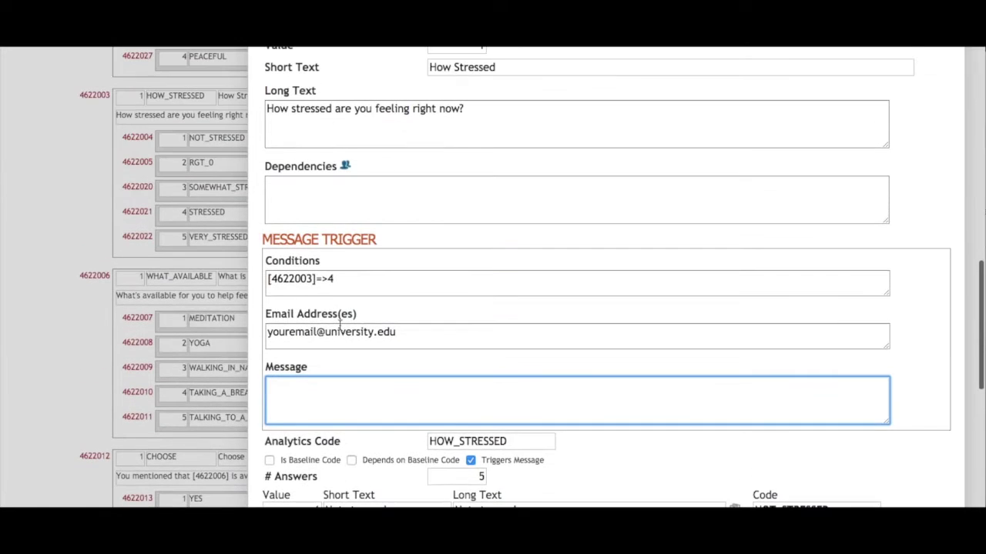
pyautogui.scroll(-3, 335, 349)
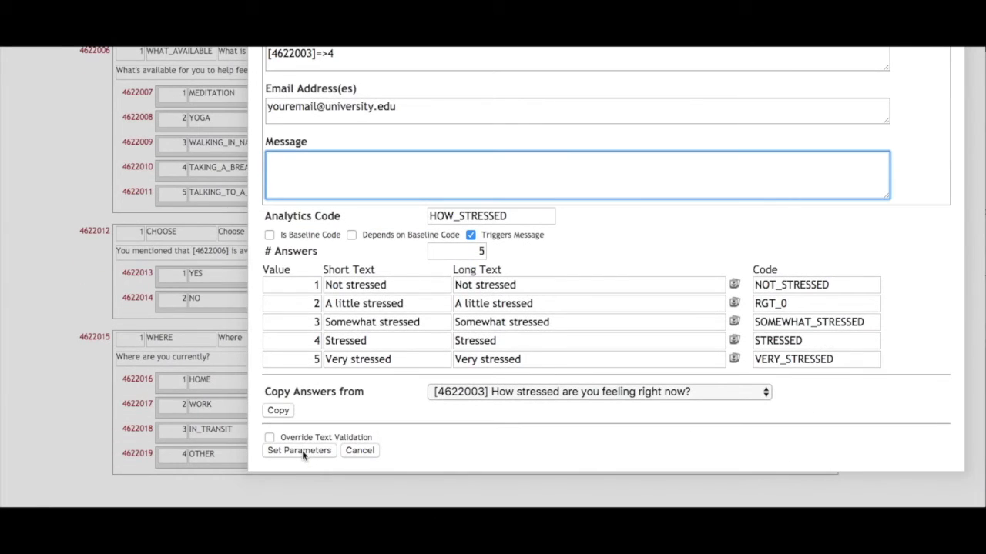
pyautogui.scroll(3, 366, 262)
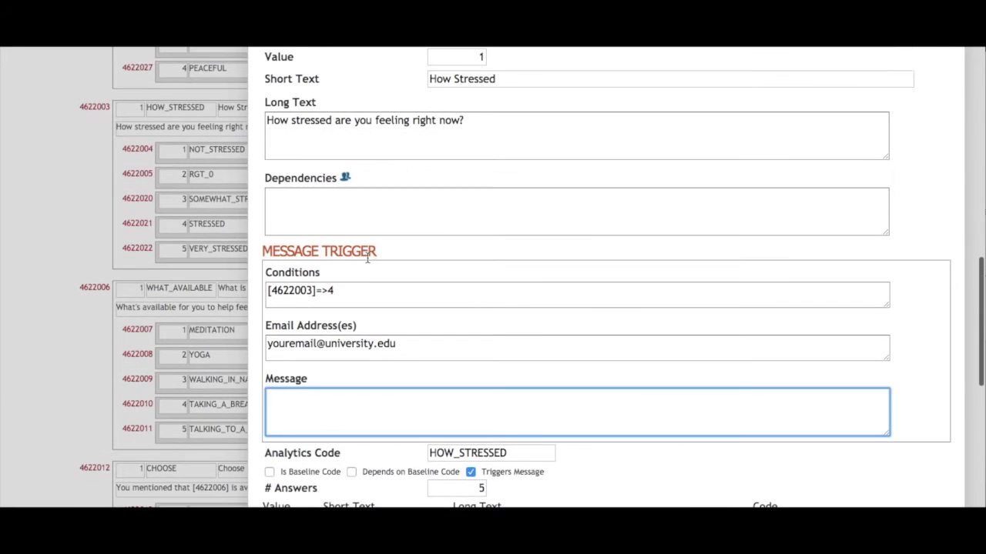
pyautogui.scroll(1, 367, 260)
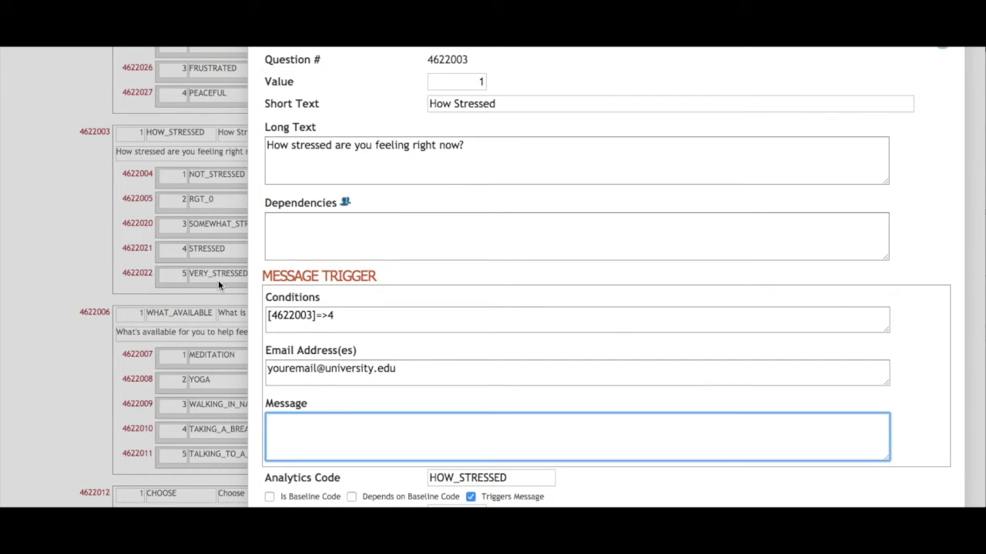
pyautogui.scroll(-2, 298, 275)
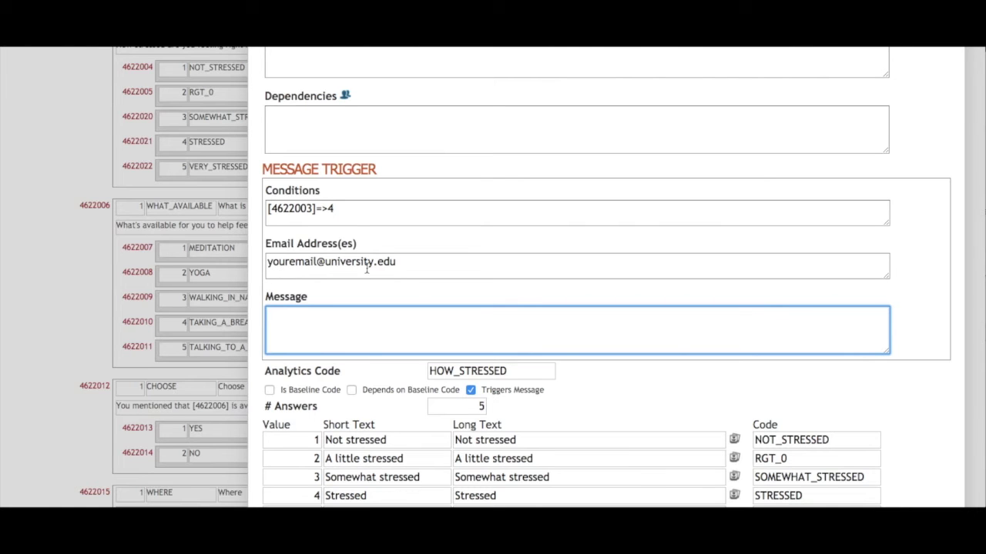
pyautogui.scroll(-3, 367, 269)
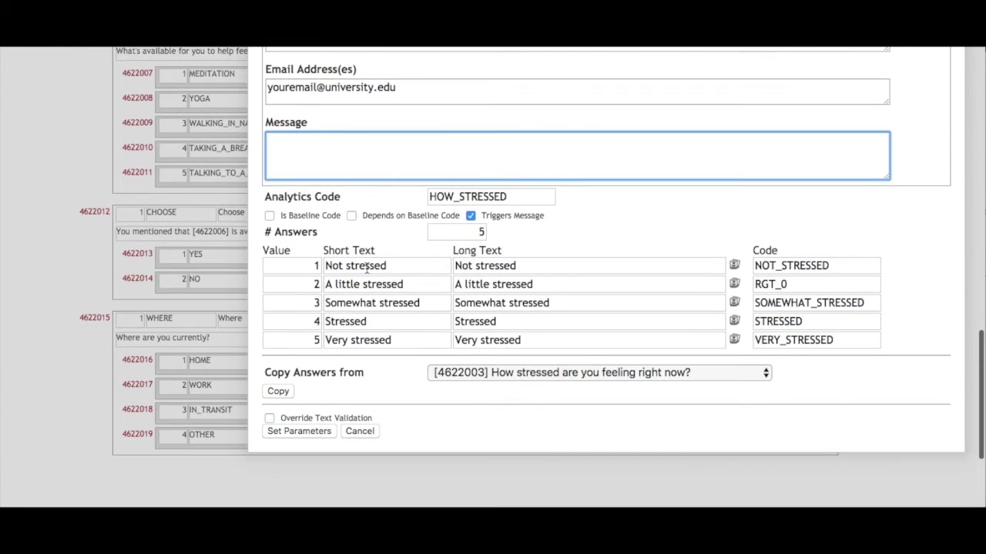
pyautogui.scroll(3, 366, 269)
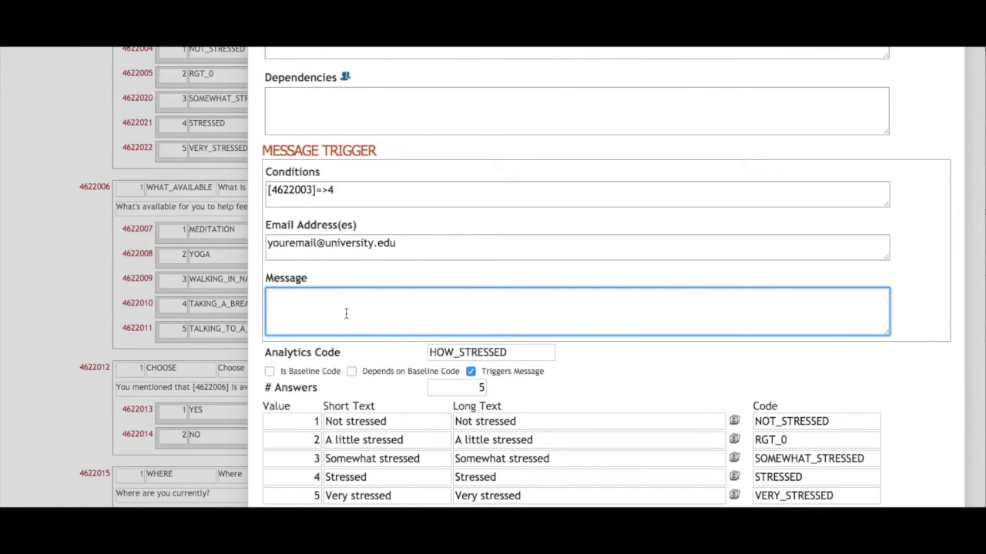
pyautogui.scroll(3, 321, 229)
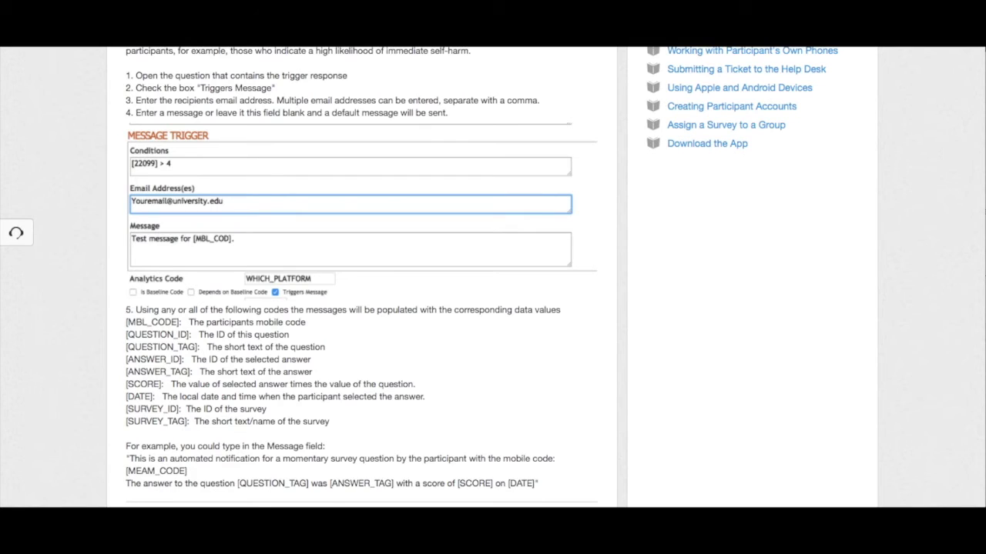
# Read the help article "Auto Triggered Emails for High-Risk Participants" through its message codes and example, dismissing the calendar alarm.
pyautogui.scroll(5, 113, 250)
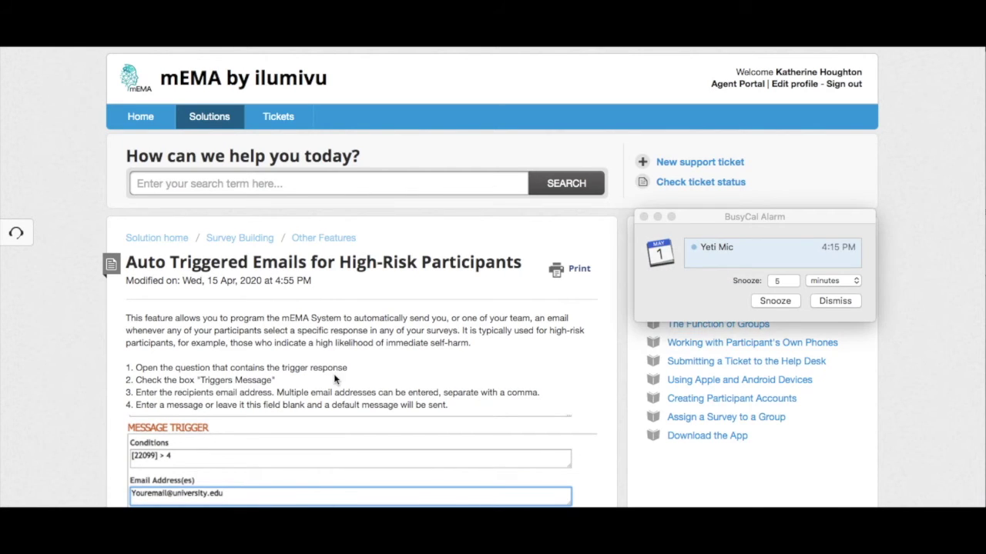
pyautogui.scroll(-3, 333, 373)
pyautogui.scroll(-4, 213, 397)
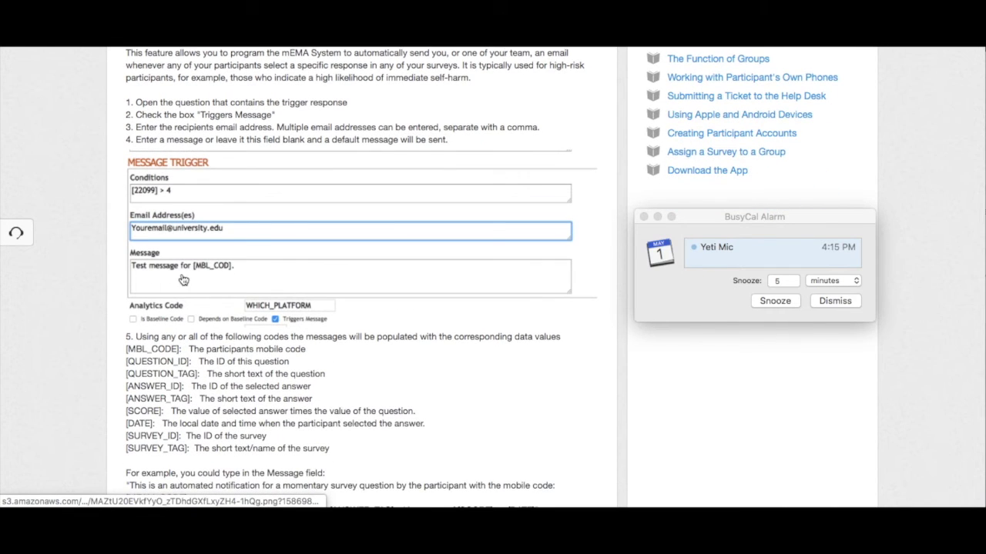
pyautogui.scroll(-1, 183, 282)
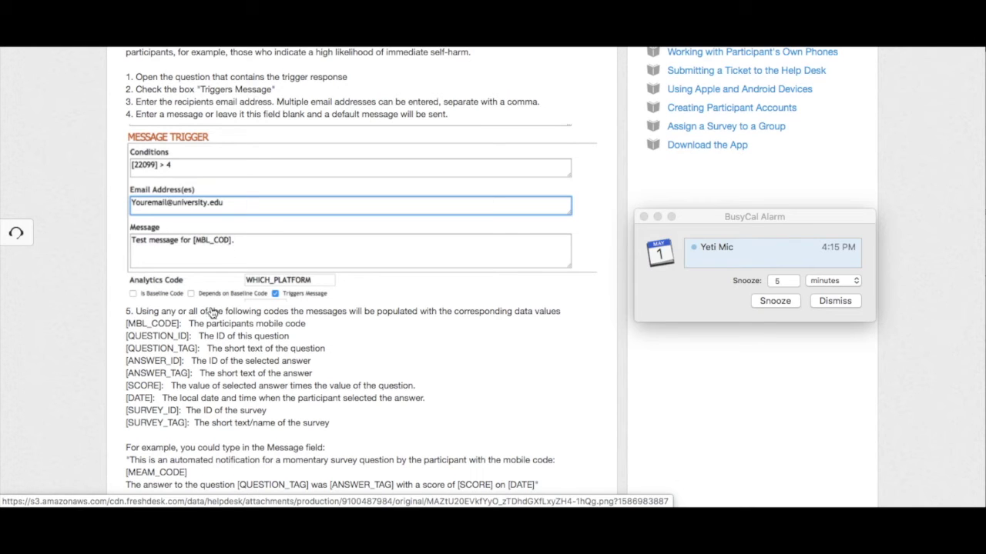
pyautogui.scroll(-3, 161, 417)
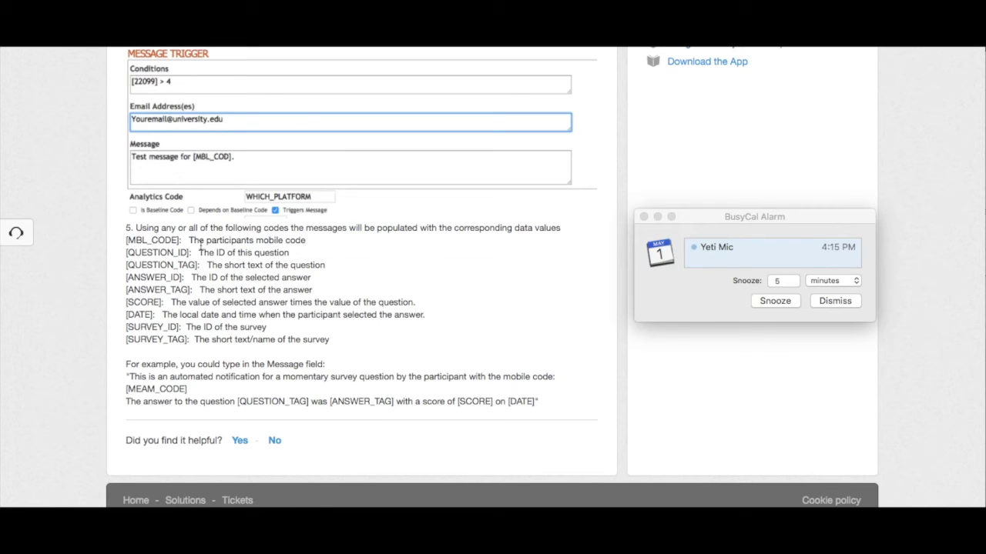
pyautogui.click(838, 302)
pyautogui.scroll(-1, 297, 360)
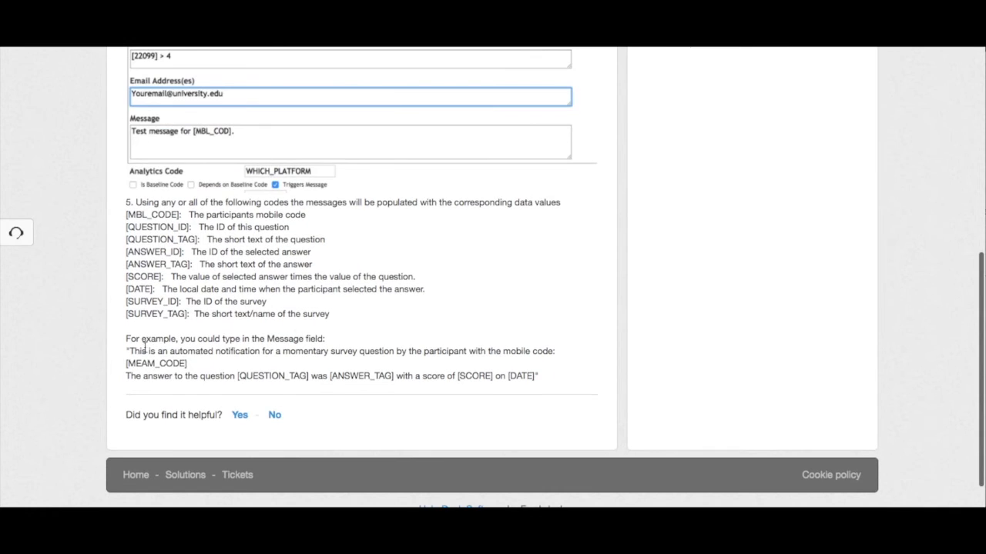
# Copy the article's example notification with the [MEAM_CODE], [QUESTION_TAG], [ANSWER_TAG], [SCORE] and [DATE] codes into the How Stressed question's trigger Message field.
pyautogui.moveTo(127, 350); pyautogui.dragTo(535, 377)
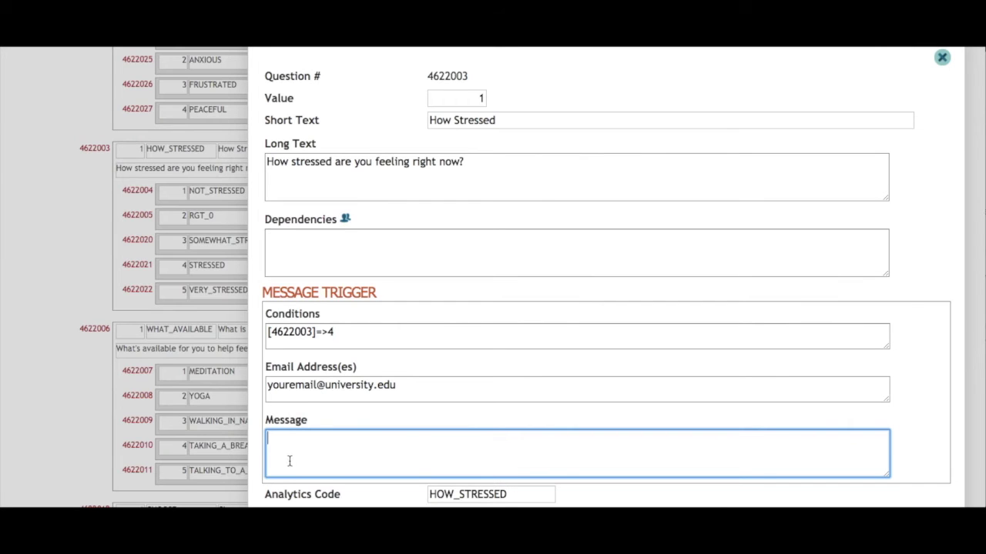
pyautogui.write('"This is an automated notification for a momentary survey question by the participant with the mobile code: [MEAM_CODE]  The answer to the question [QUESTION_TAG] was [ANSWER_TAG] with a score of [SCORE] on [DATE]')
pyautogui.scroll(-3, 299, 357)
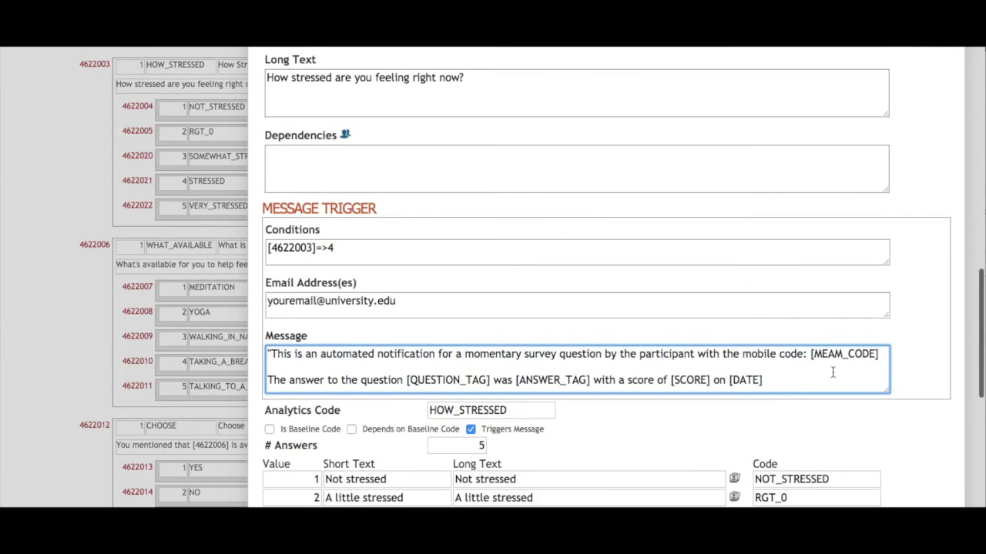
# Enlarge the message trigger's Message field and review the How Stressed question's trigger settings, question text and answer values.
pyautogui.scroll(-1, 498, 356)
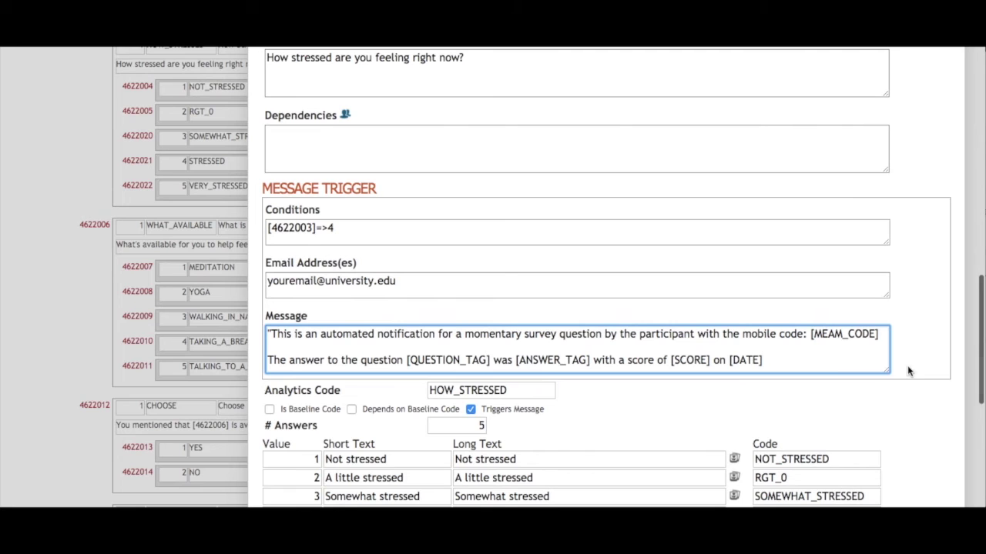
pyautogui.moveTo(890, 443); pyautogui.dragTo(893, 451)
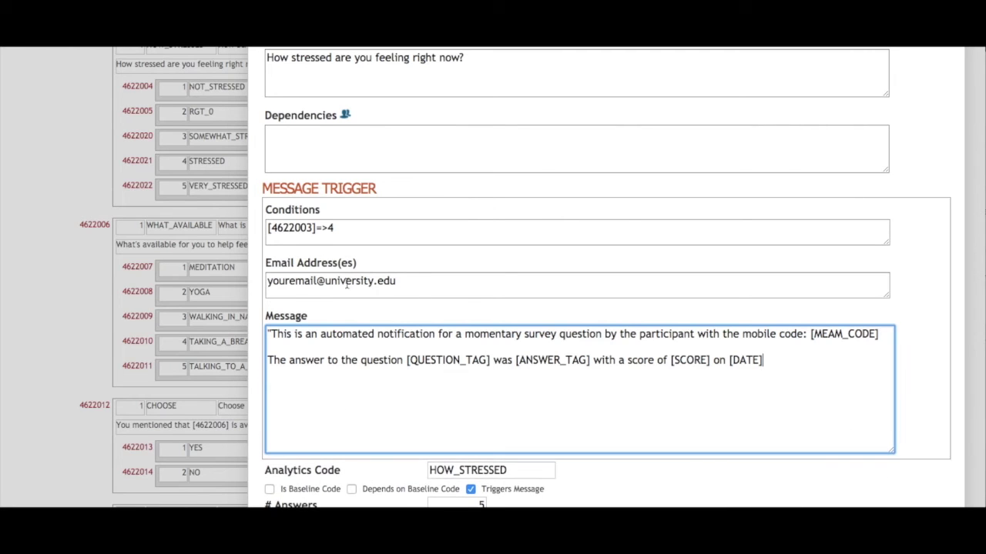
pyautogui.scroll(-1, 348, 283)
pyautogui.scroll(-2, 348, 284)
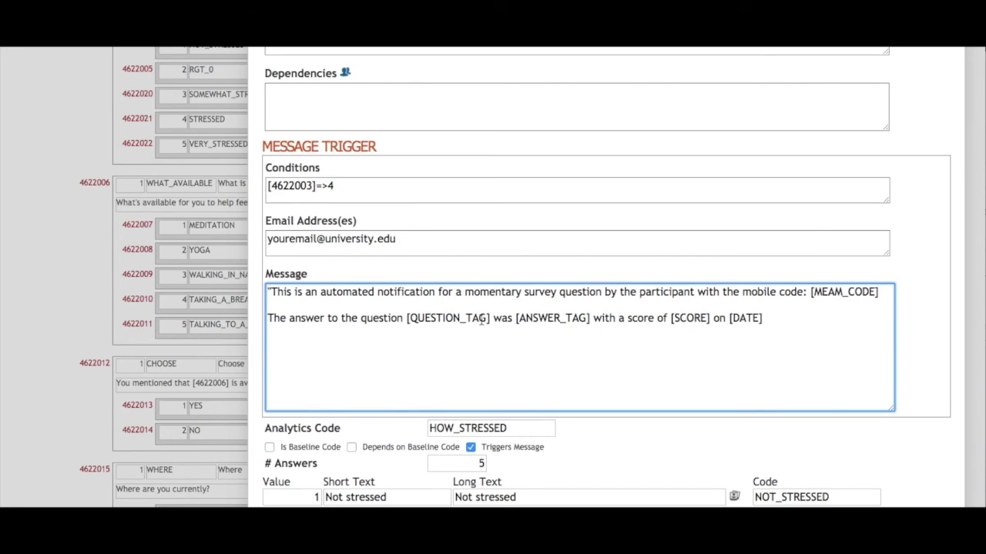
pyautogui.scroll(5, 194, 207)
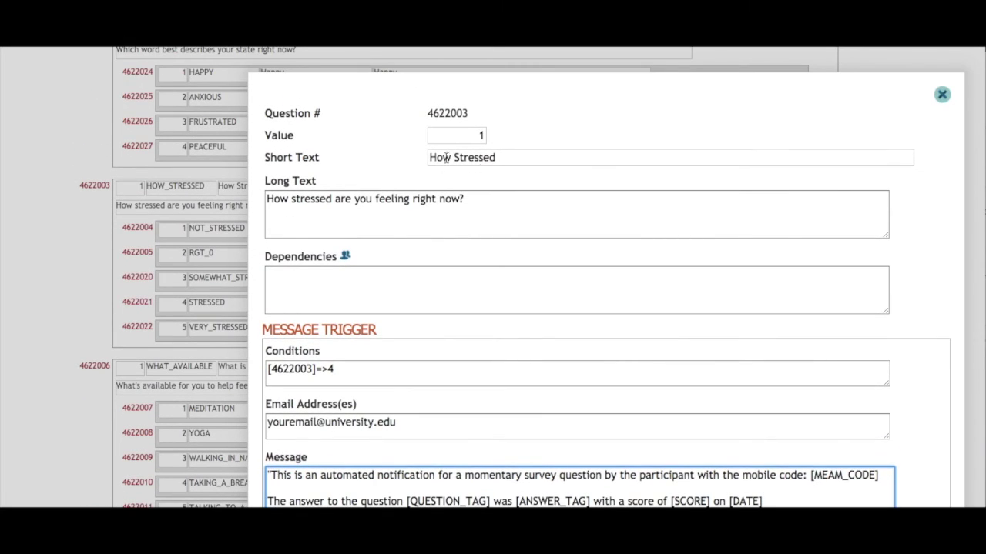
pyautogui.scroll(-3, 467, 215)
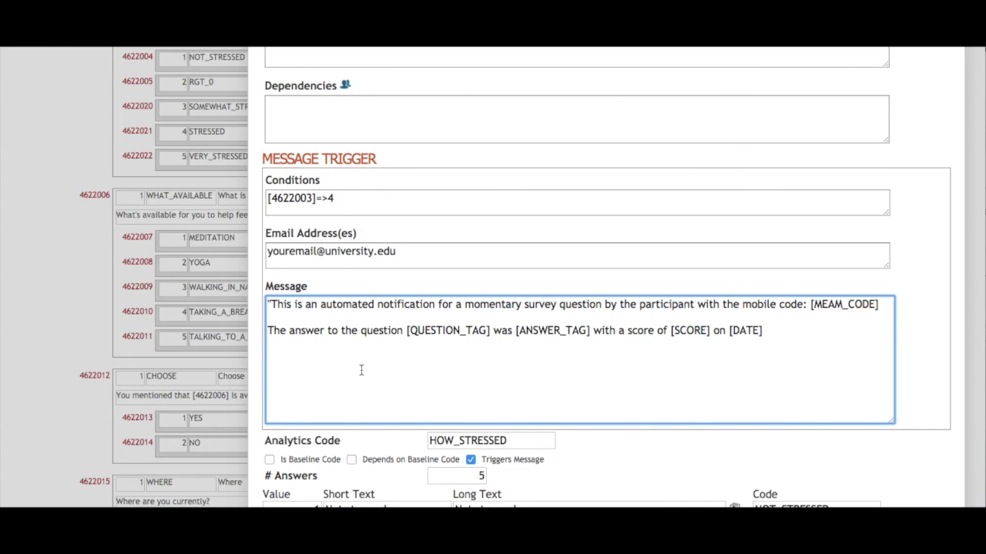
pyautogui.scroll(-5, 361, 374)
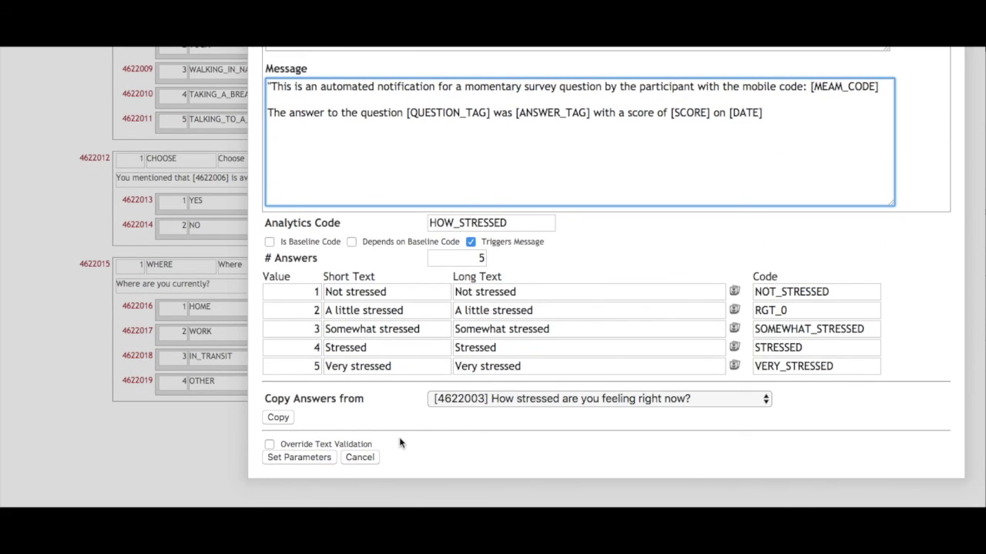